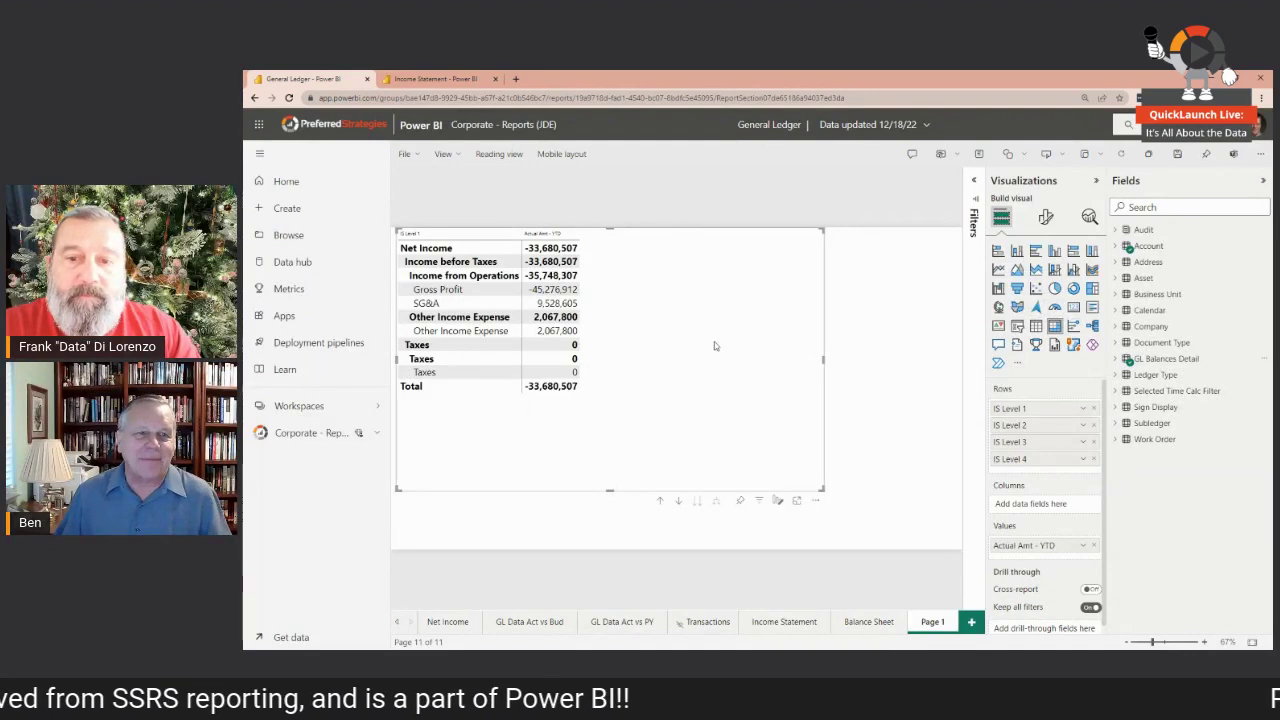
# Switch to the 'Income Statement - Power BI' browser tab showing the Consolidated Income Statement.
pyautogui.click(434, 80)
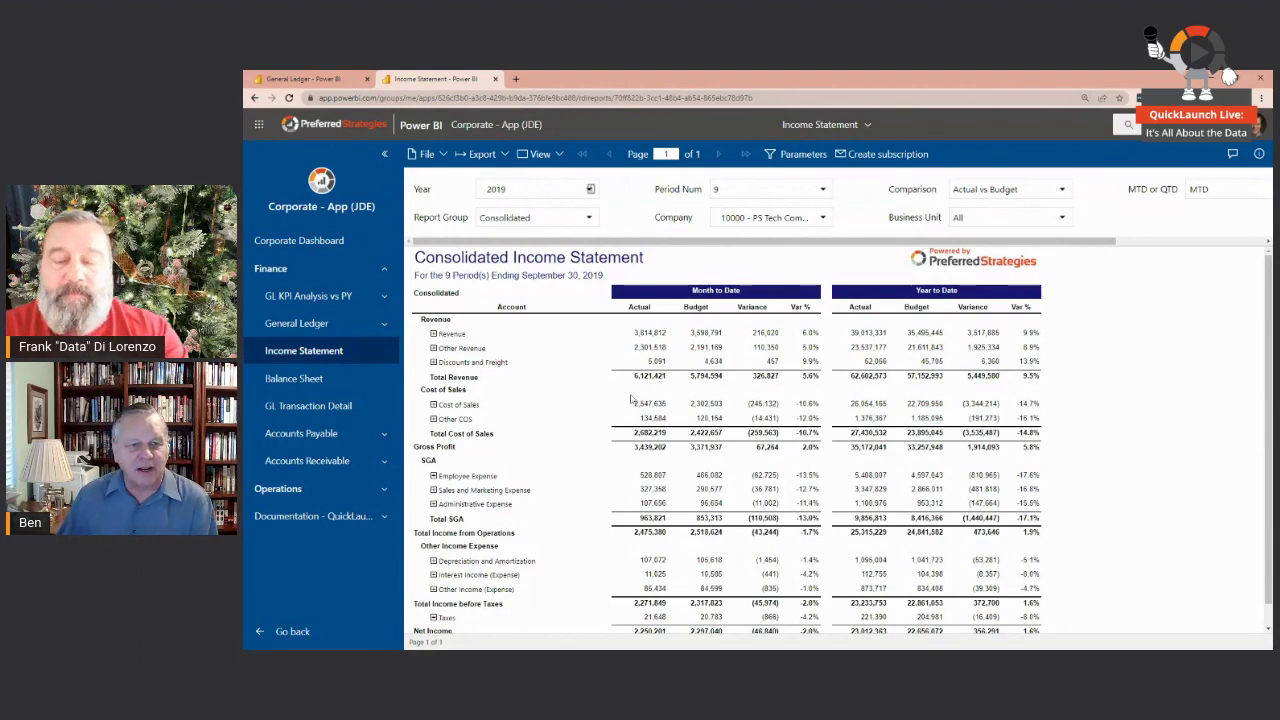
# Scroll to the end of the Income Statement to show Net Income and the refresh-date footer.
pyautogui.scroll(-1, 688, 442)
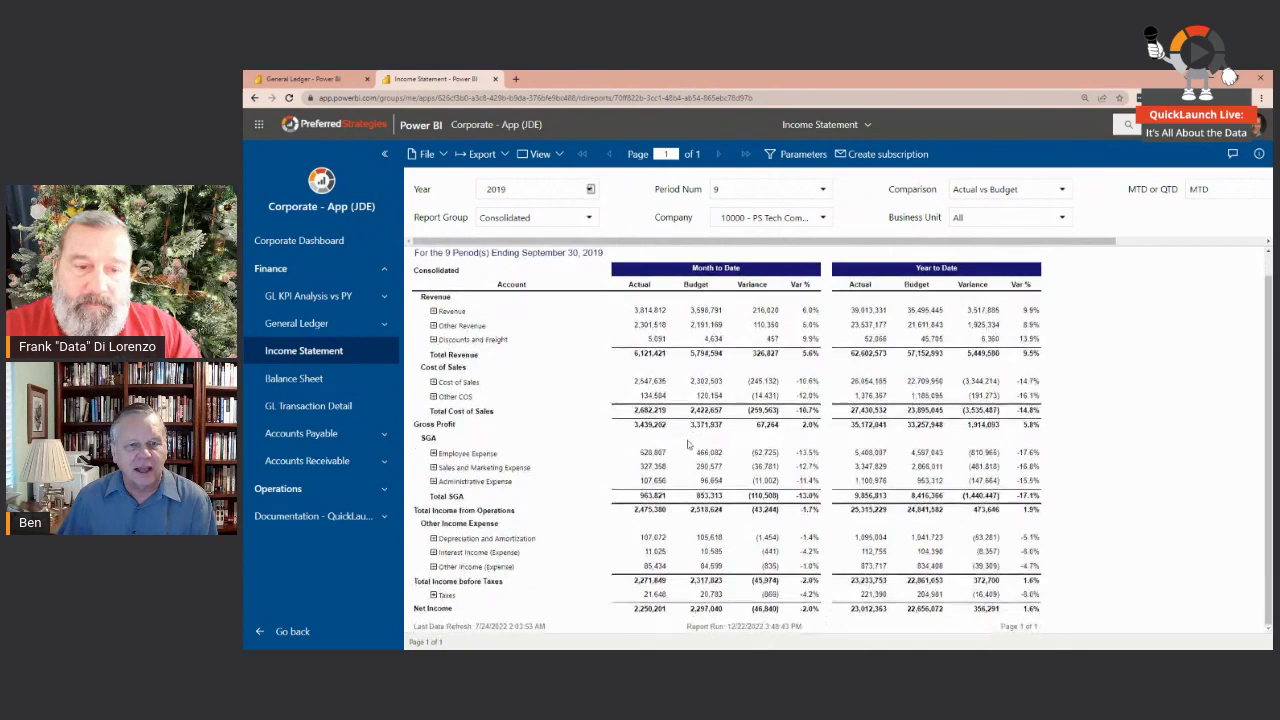
pyautogui.click(434, 312)
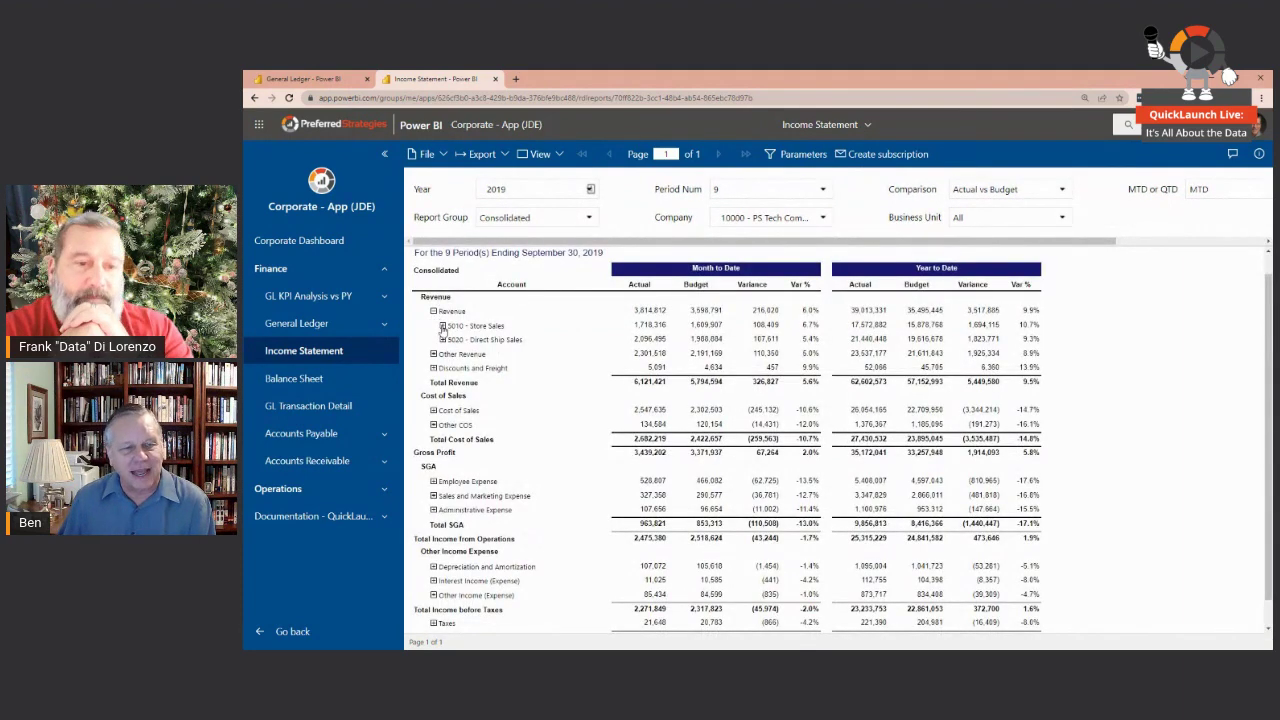
pyautogui.click(442, 326)
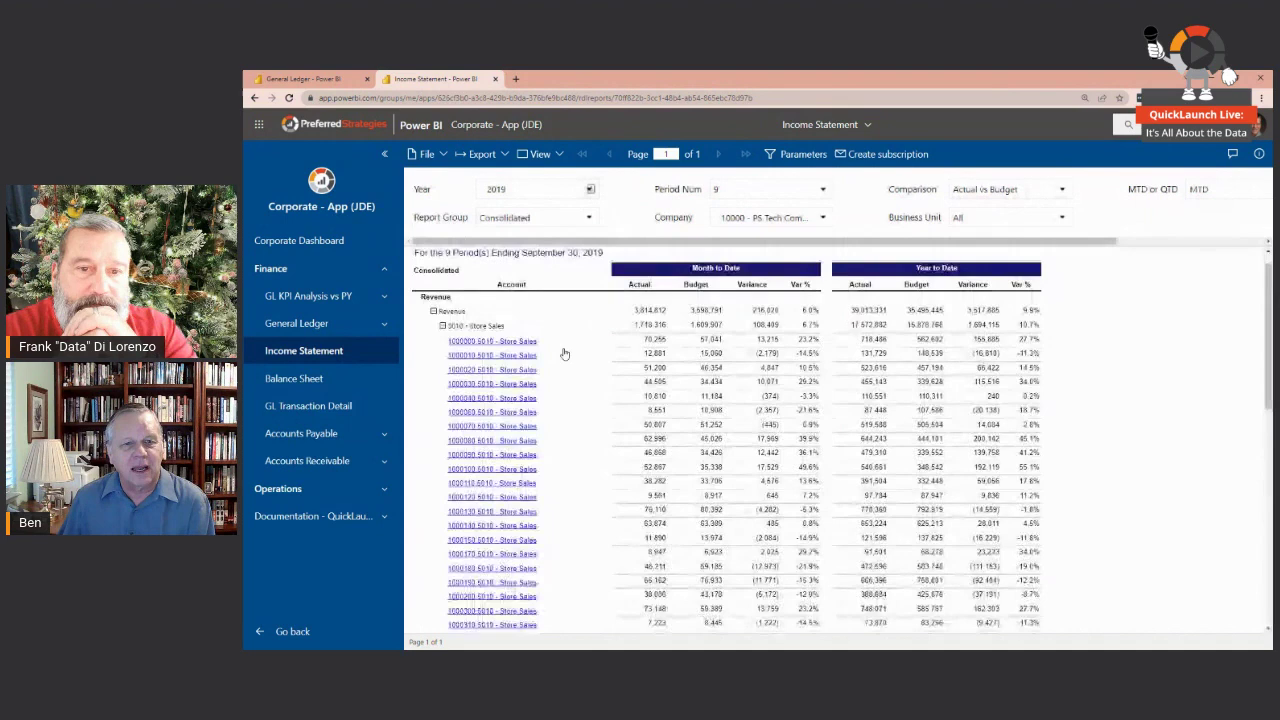
pyautogui.click(520, 345)
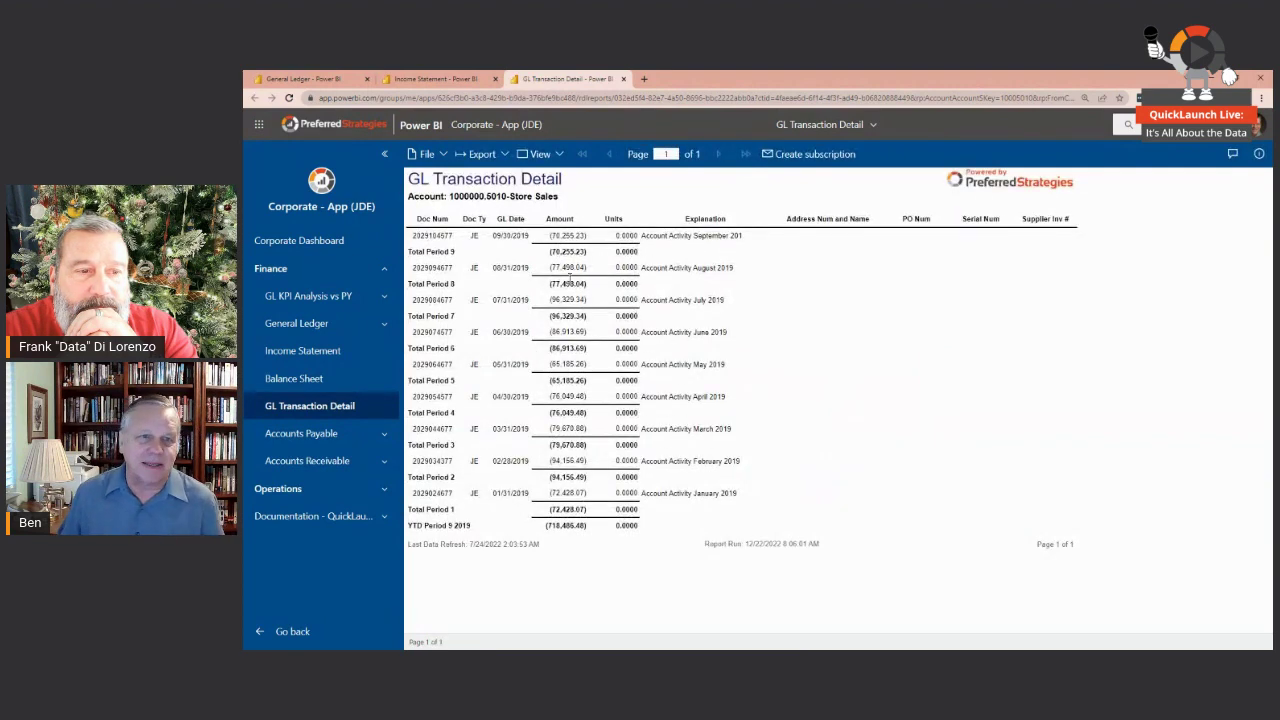
pyautogui.click(624, 79)
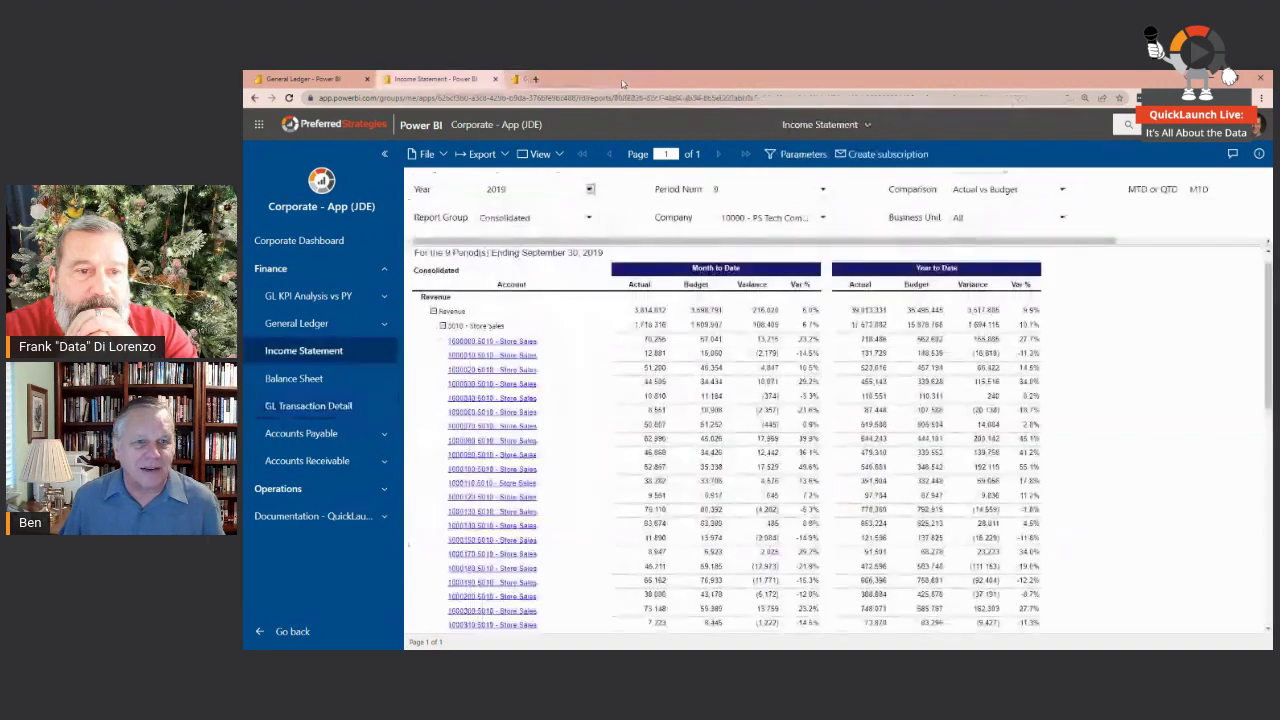
pyautogui.click(443, 326)
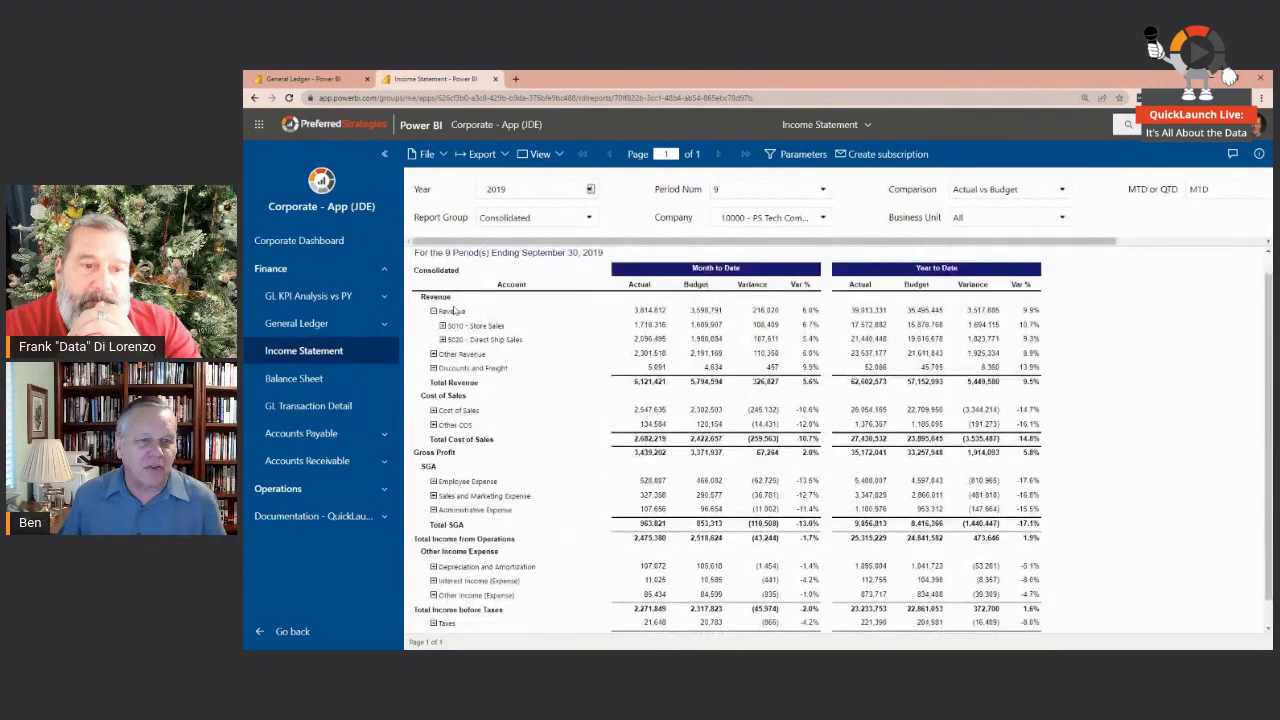
pyautogui.click(433, 312)
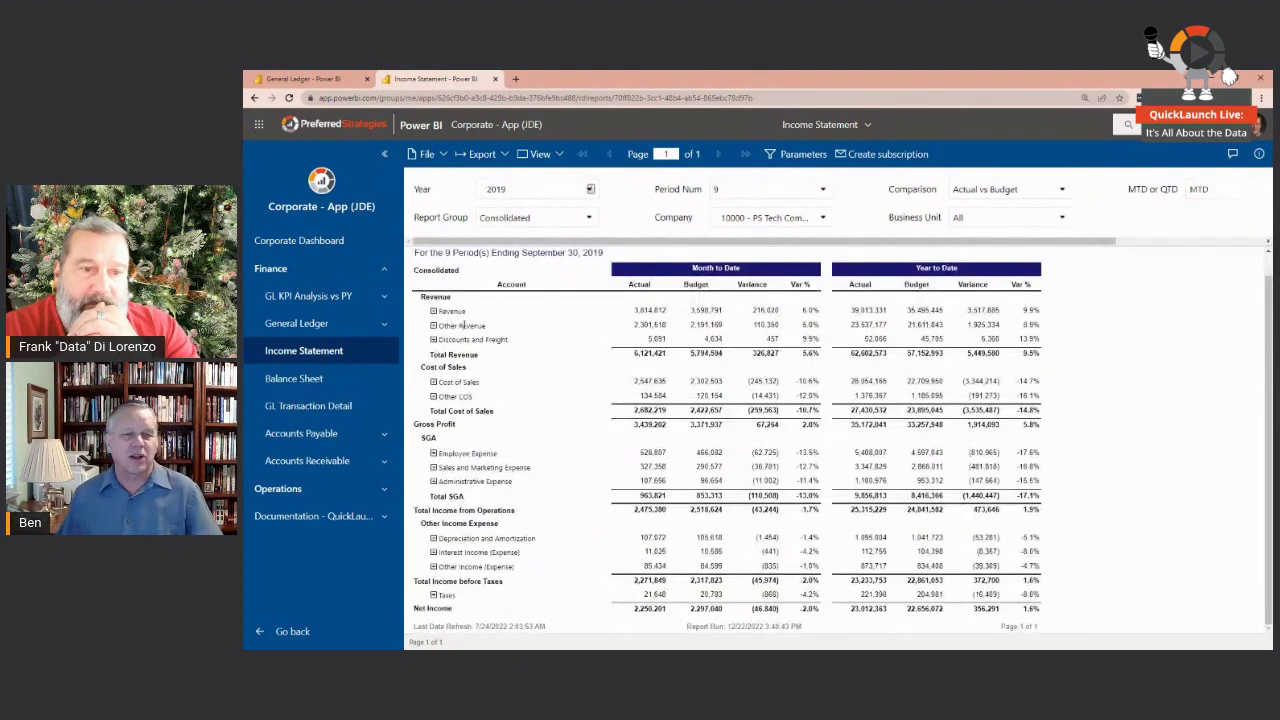
# Open the Subscribe to emails pane for the Income Statement via File > Export > Create subscription.
pyautogui.click(438, 156)
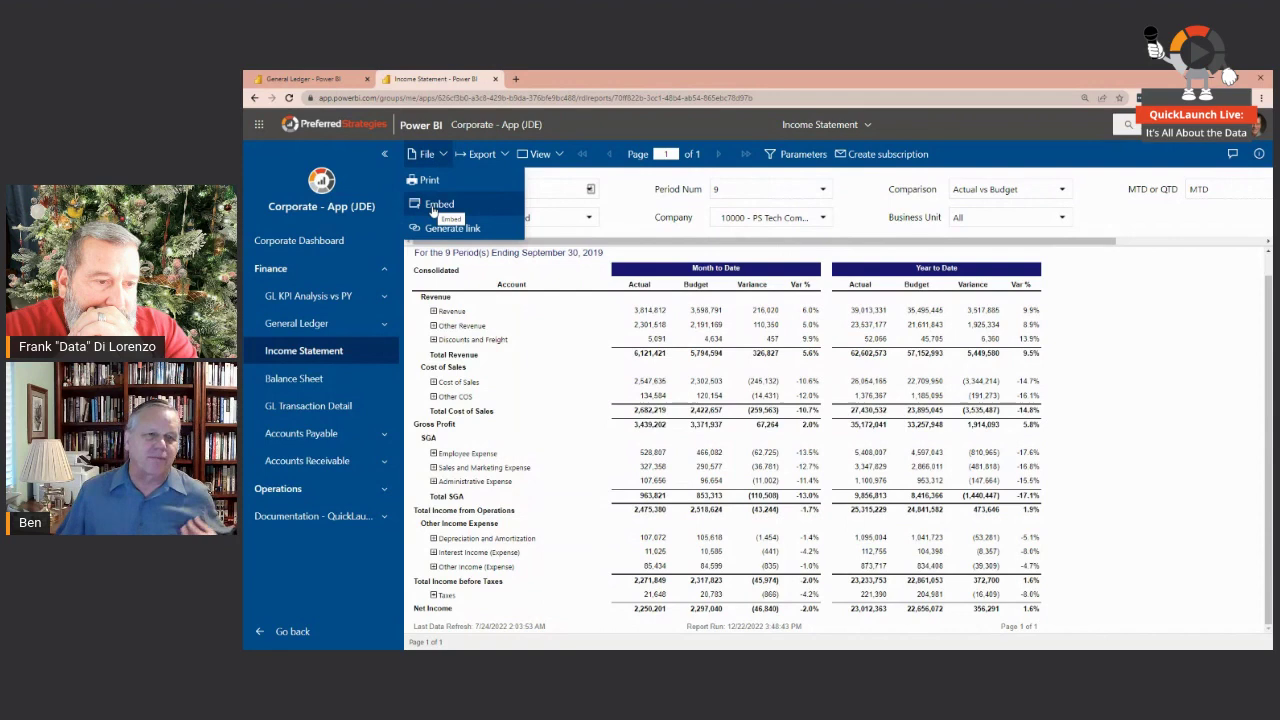
pyautogui.click(502, 155)
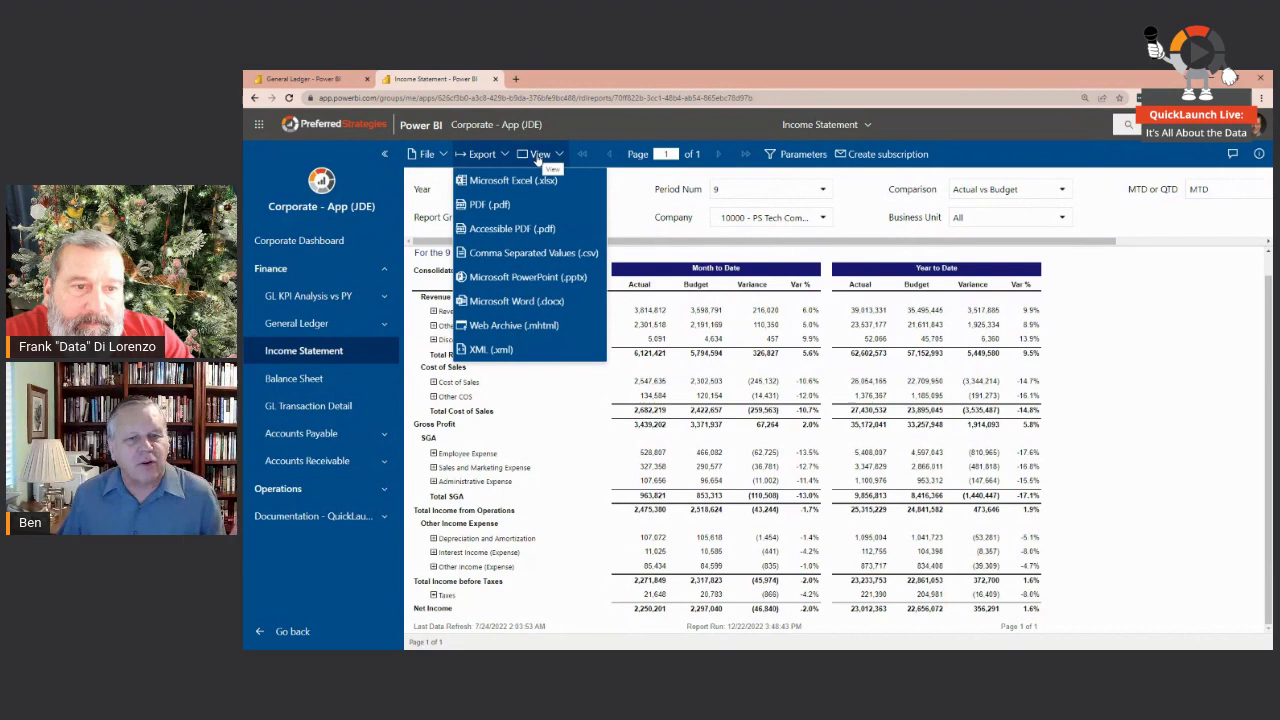
pyautogui.click(858, 157)
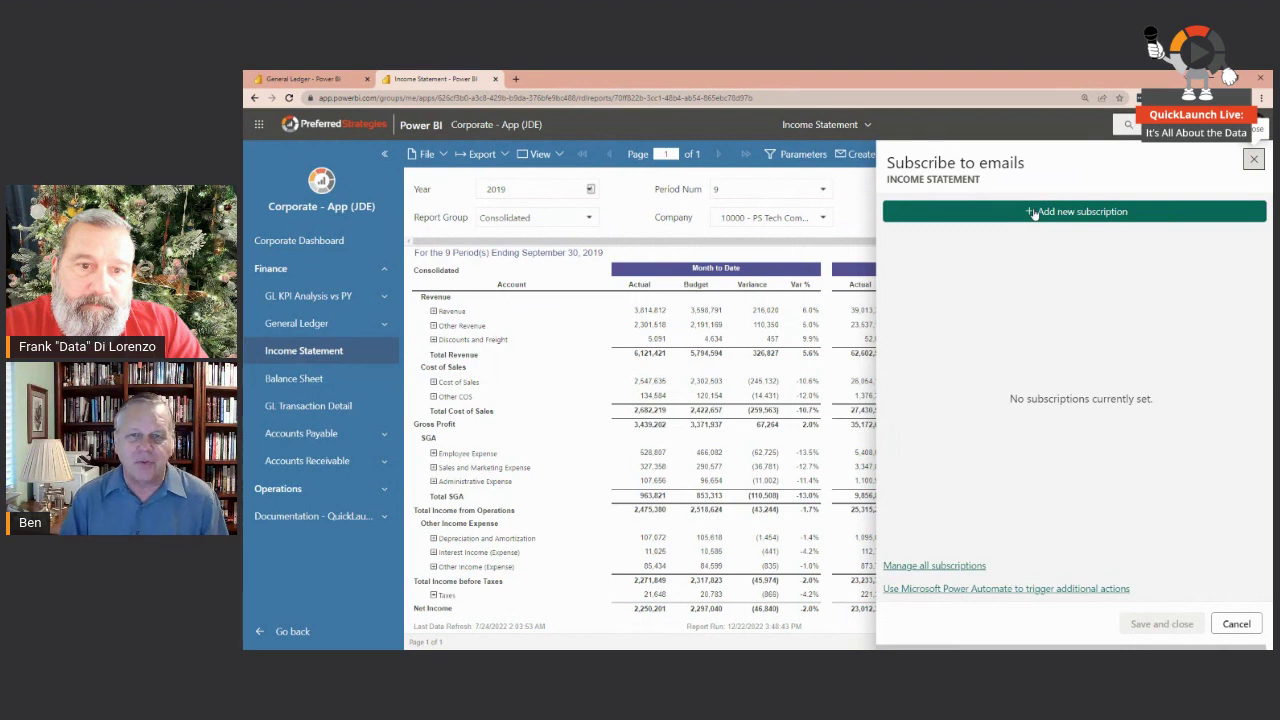
# Start a new email subscription, then cancel it and close the Subscribe to emails pane.
pyautogui.click(1034, 212)
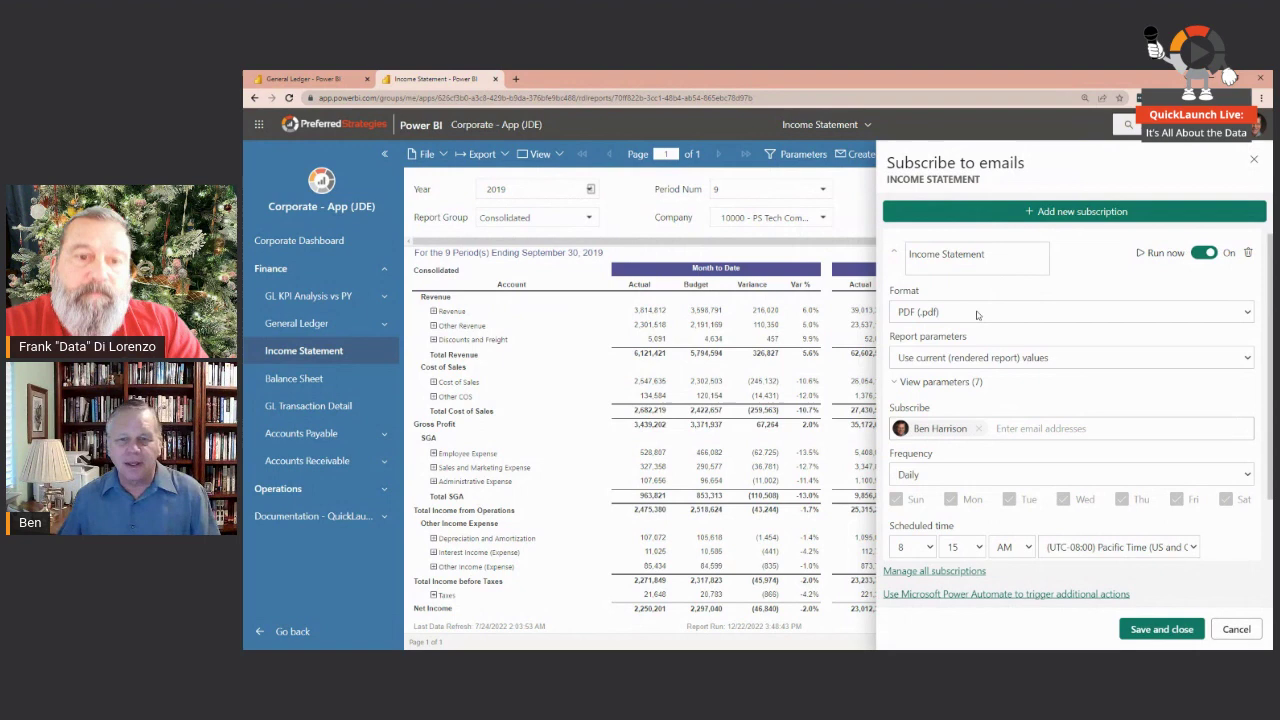
pyautogui.click(1236, 629)
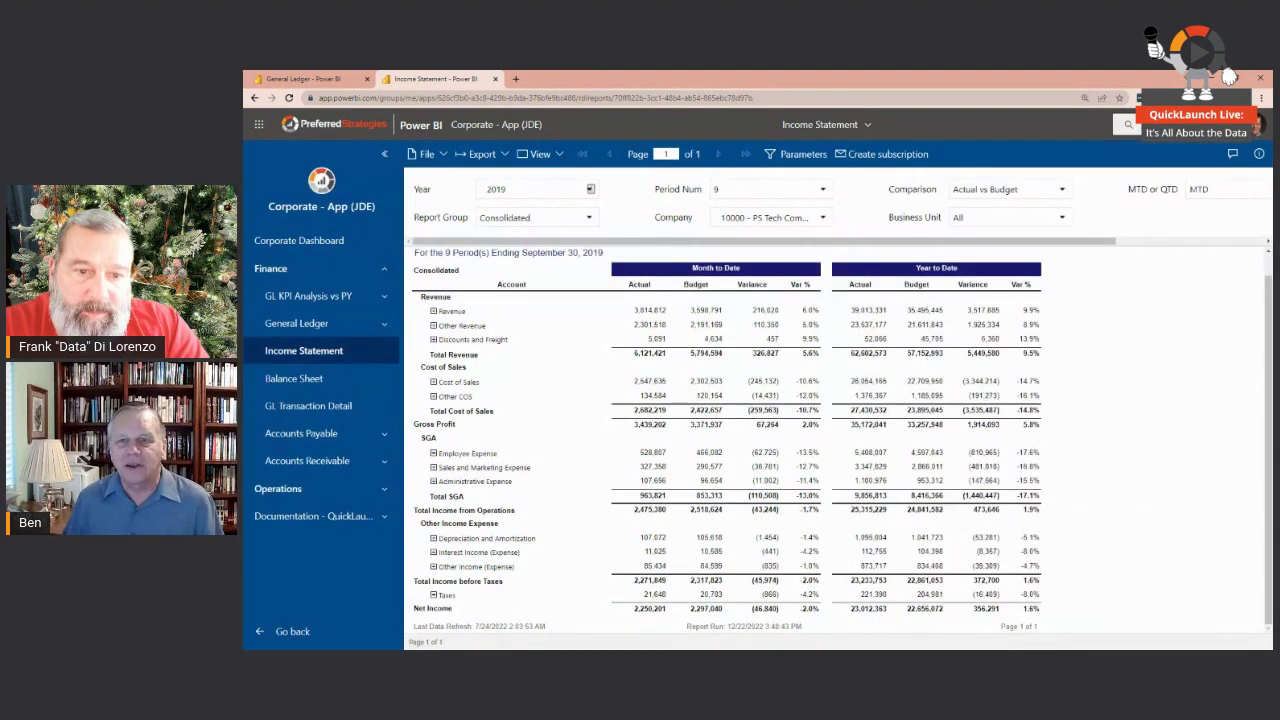
pyautogui.click(1233, 155)
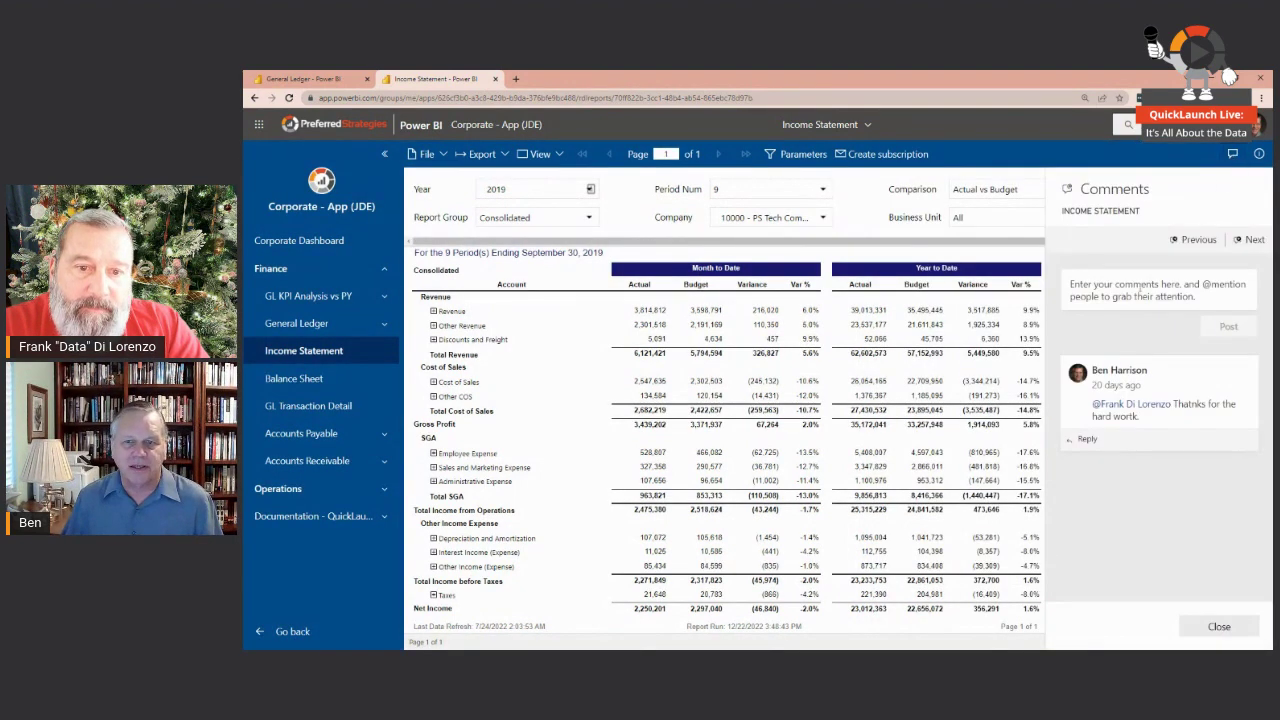
pyautogui.click(1105, 283)
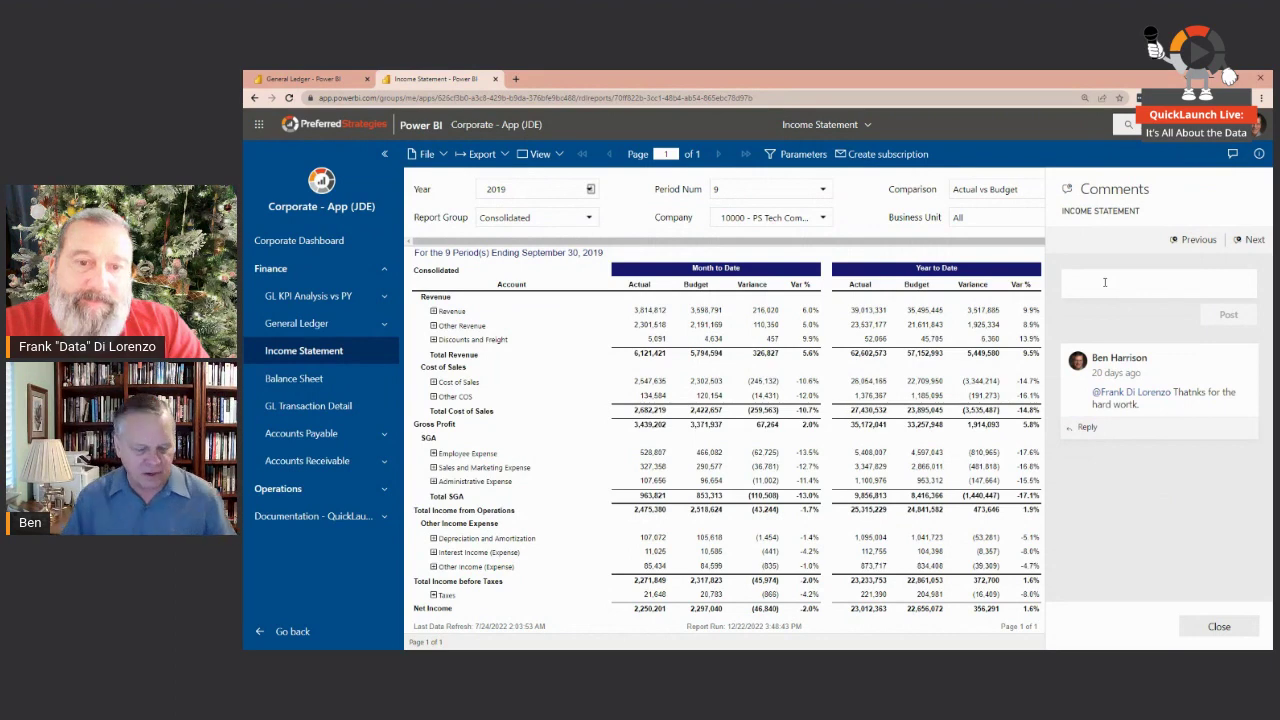
pyautogui.write('@')
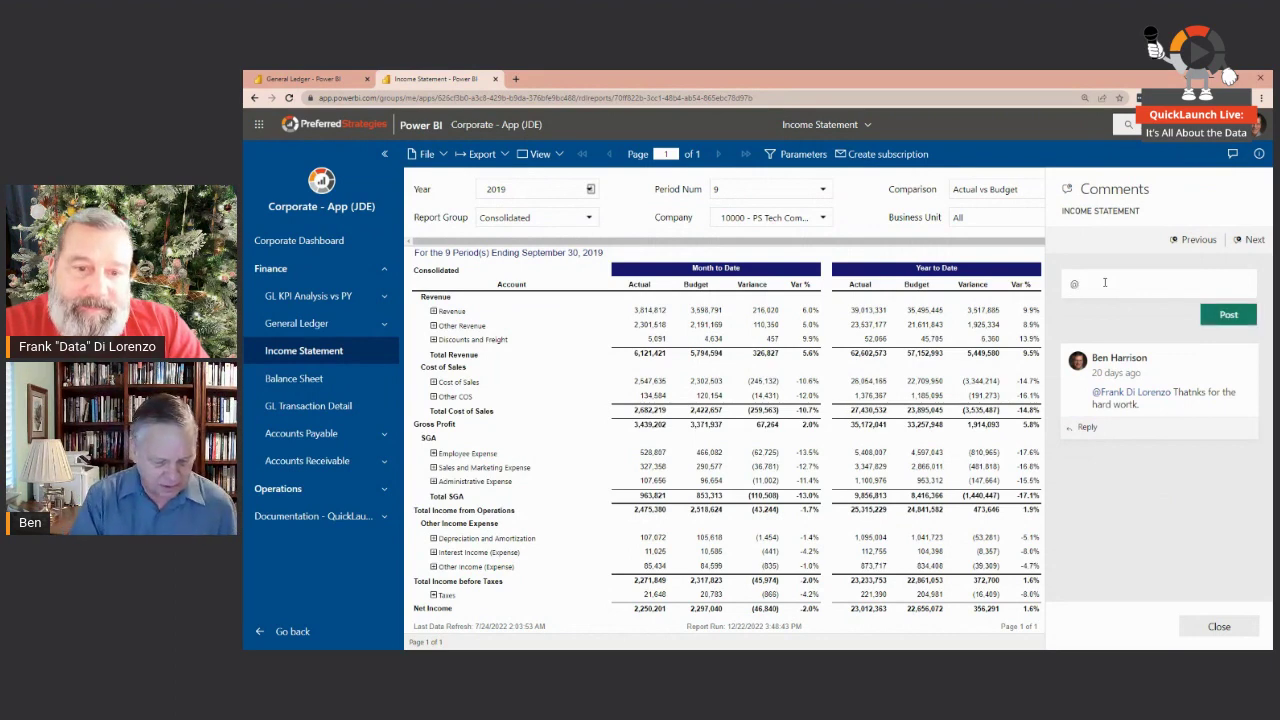
pyautogui.write('Frank')
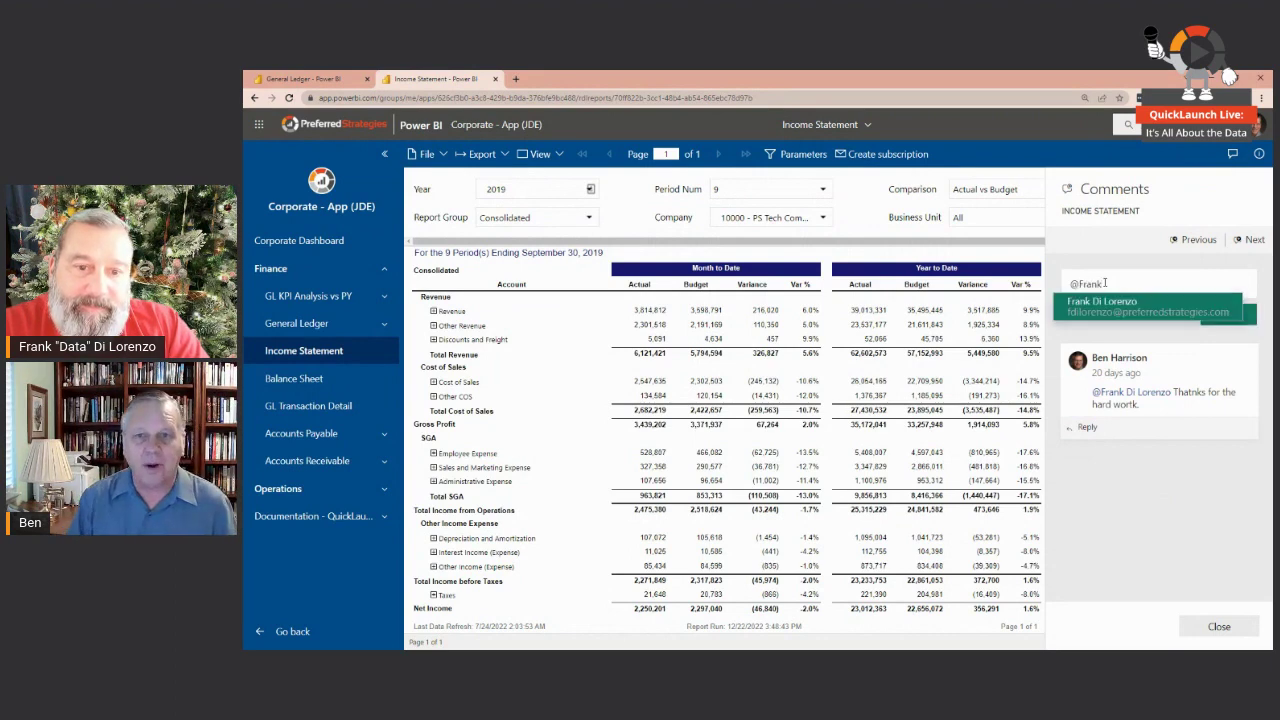
pyautogui.click(1115, 302)
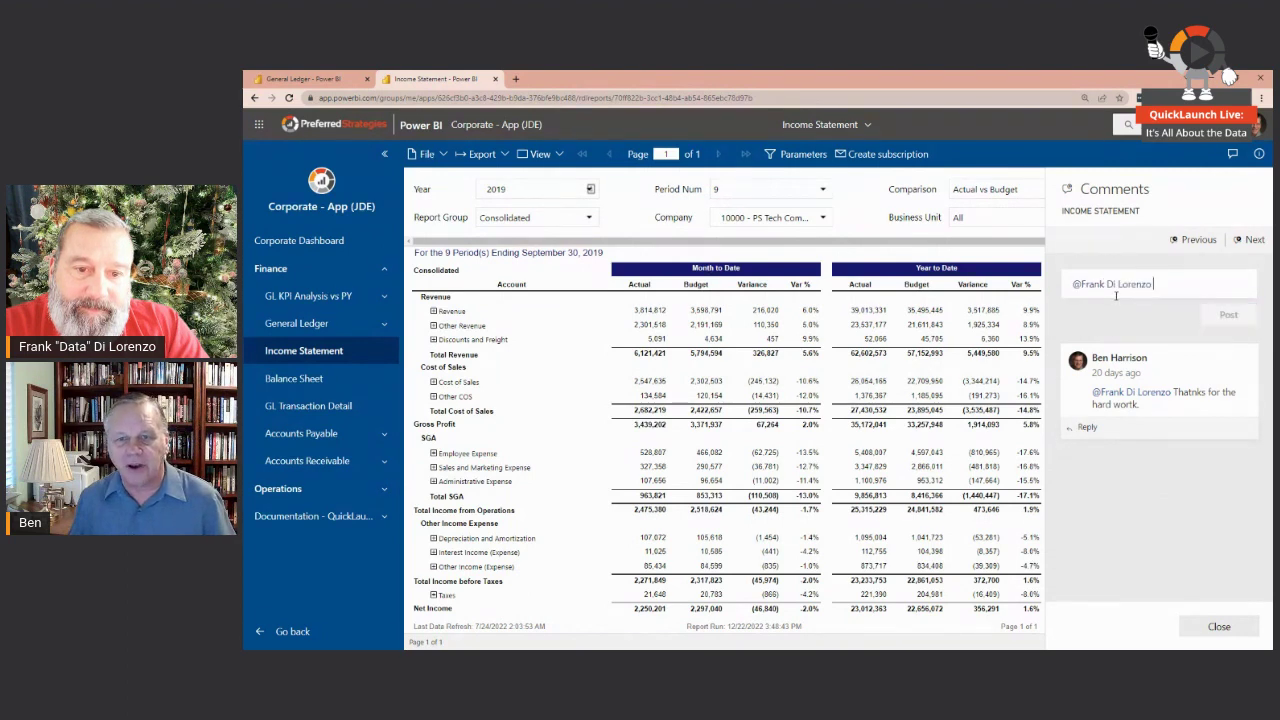
pyautogui.write('Great ')
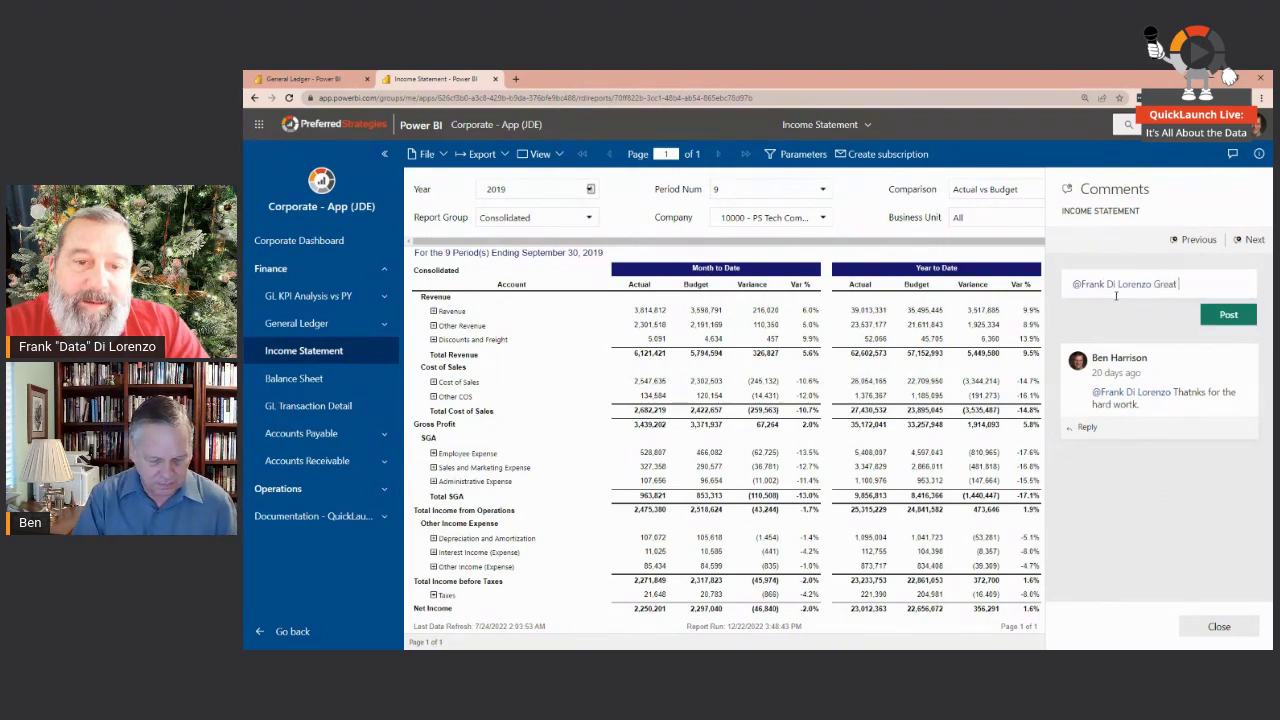
pyautogui.write('Job!')
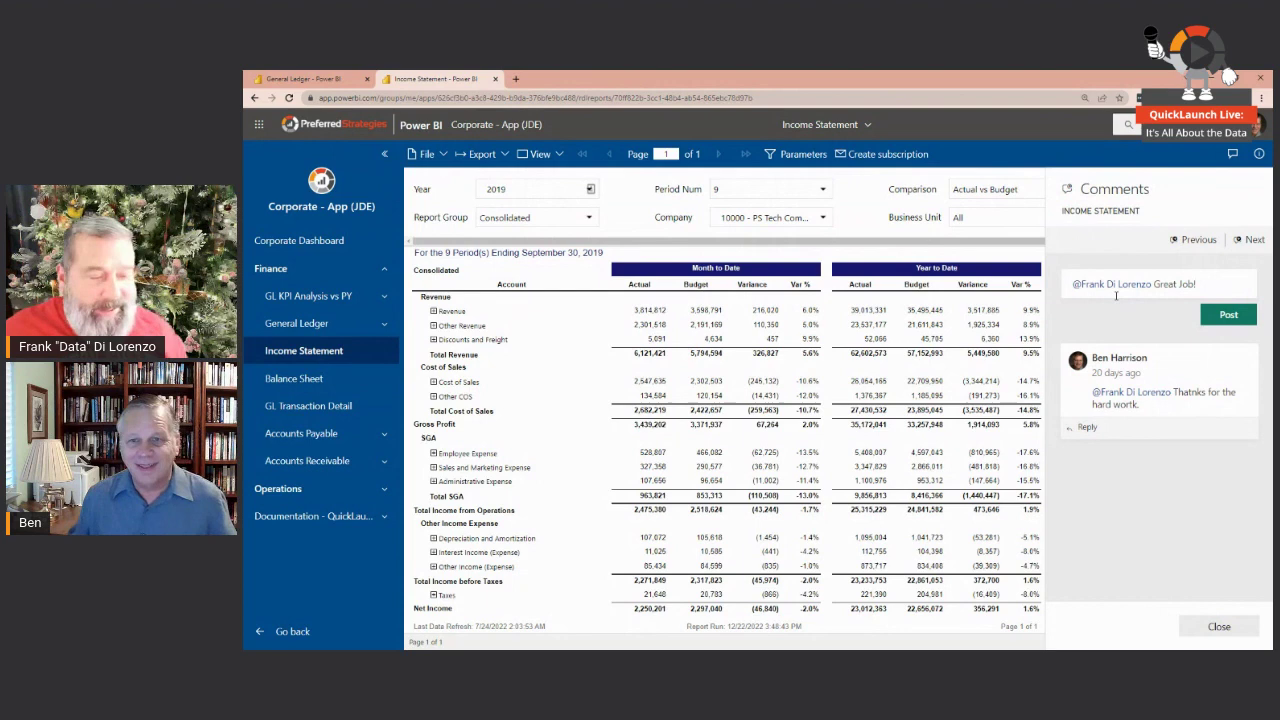
pyautogui.click(1216, 318)
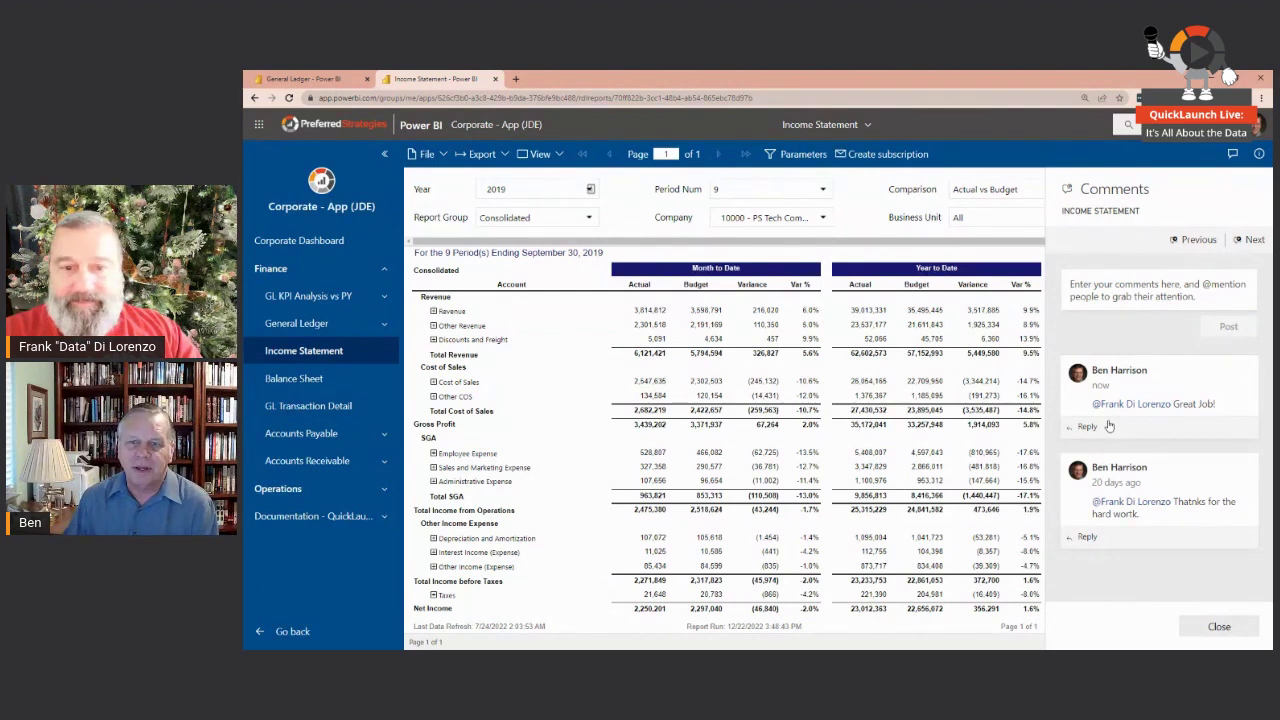
# Close the Comments pane so the Income Statement and its MTD/QTD parameters fill the width.
pyautogui.click(1218, 630)
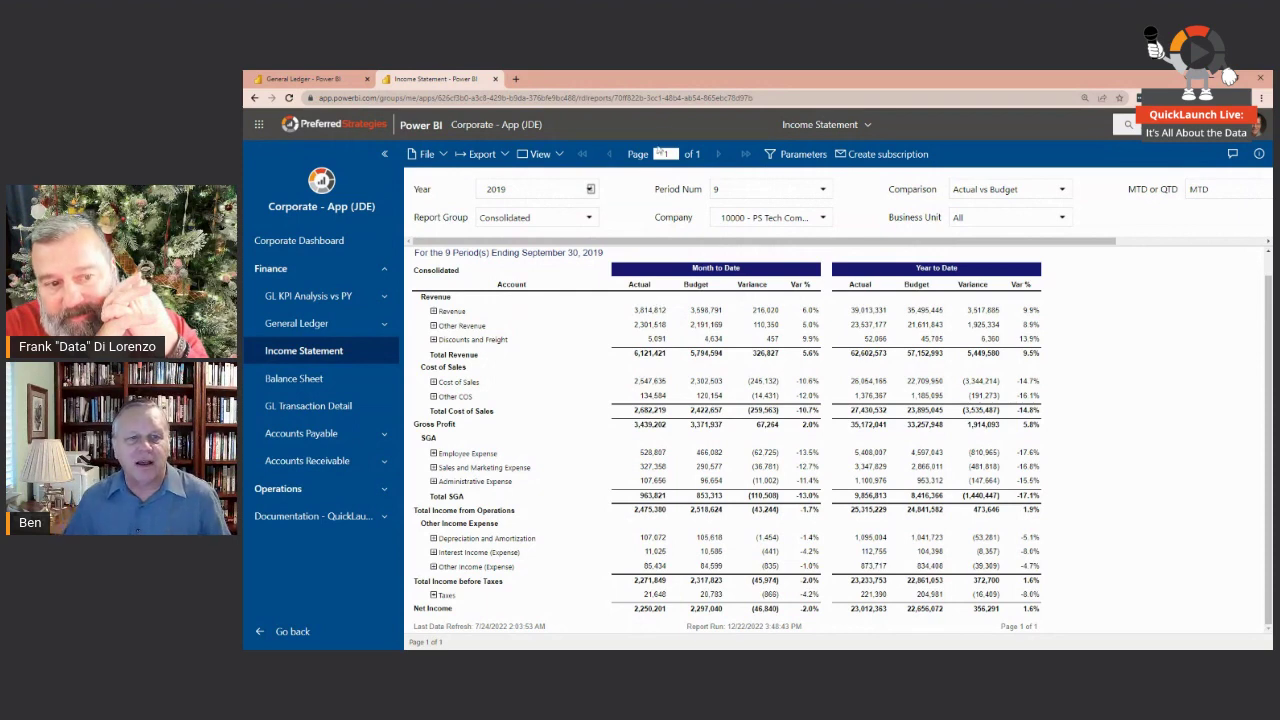
pyautogui.click(588, 219)
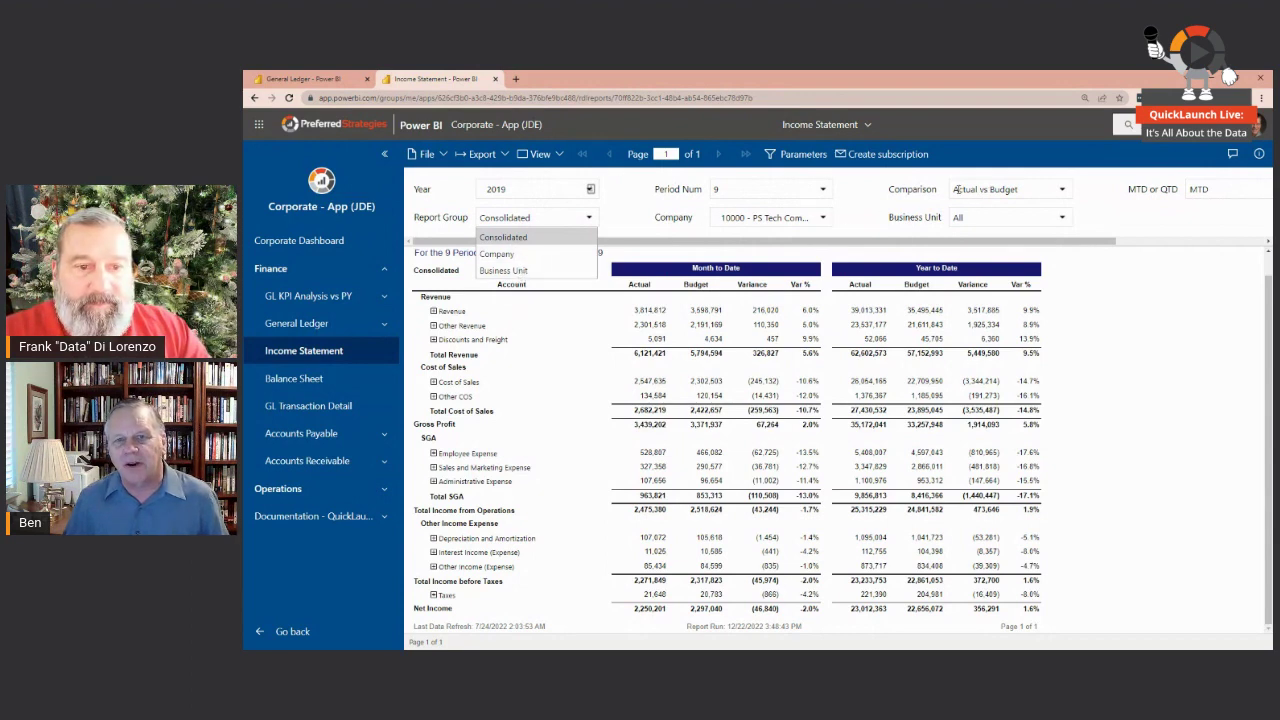
pyautogui.click(1065, 190)
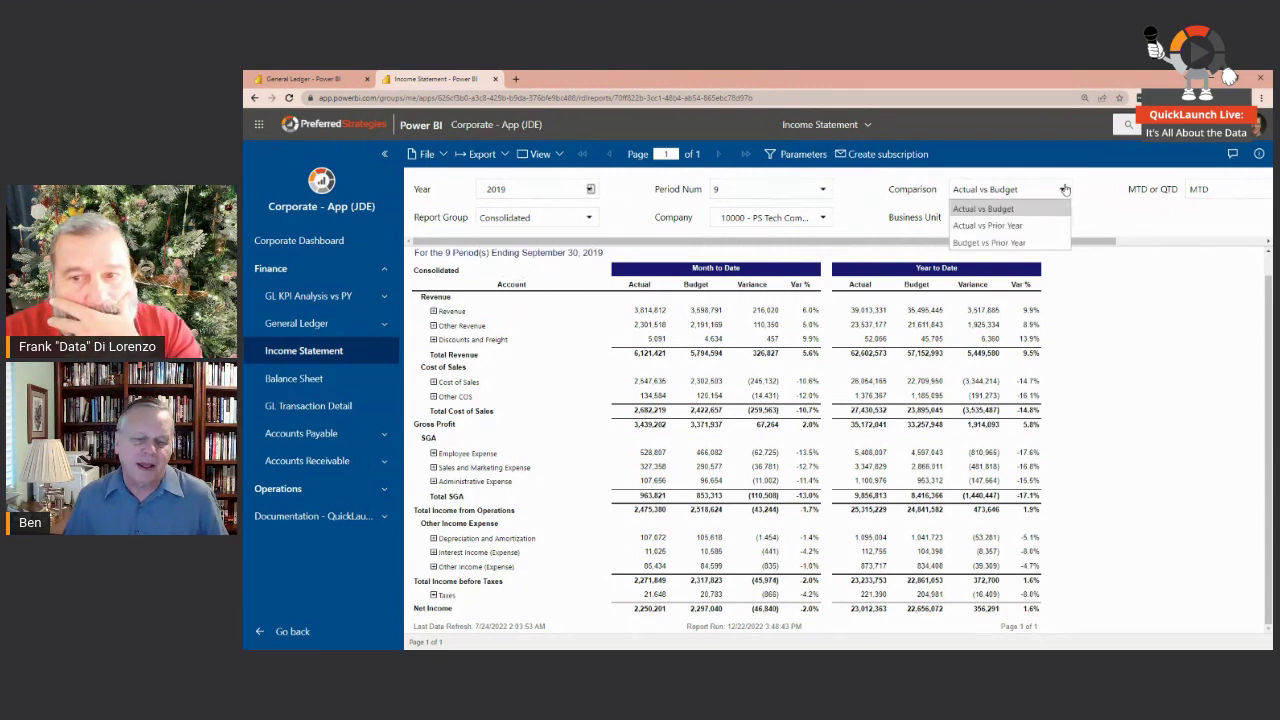
pyautogui.click(1094, 312)
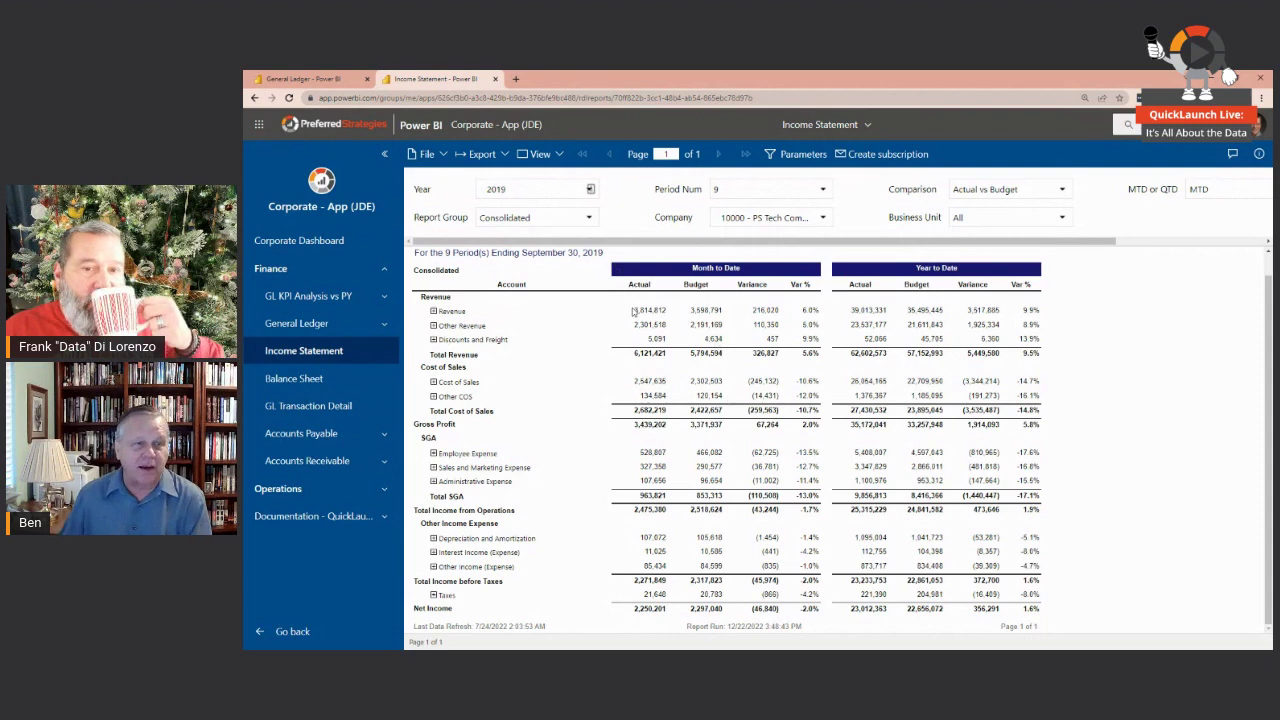
# Discard the General Ledger report's changes and scroll the Corporate - Reports (JDE) workspace's item list.
pyautogui.click(343, 82)
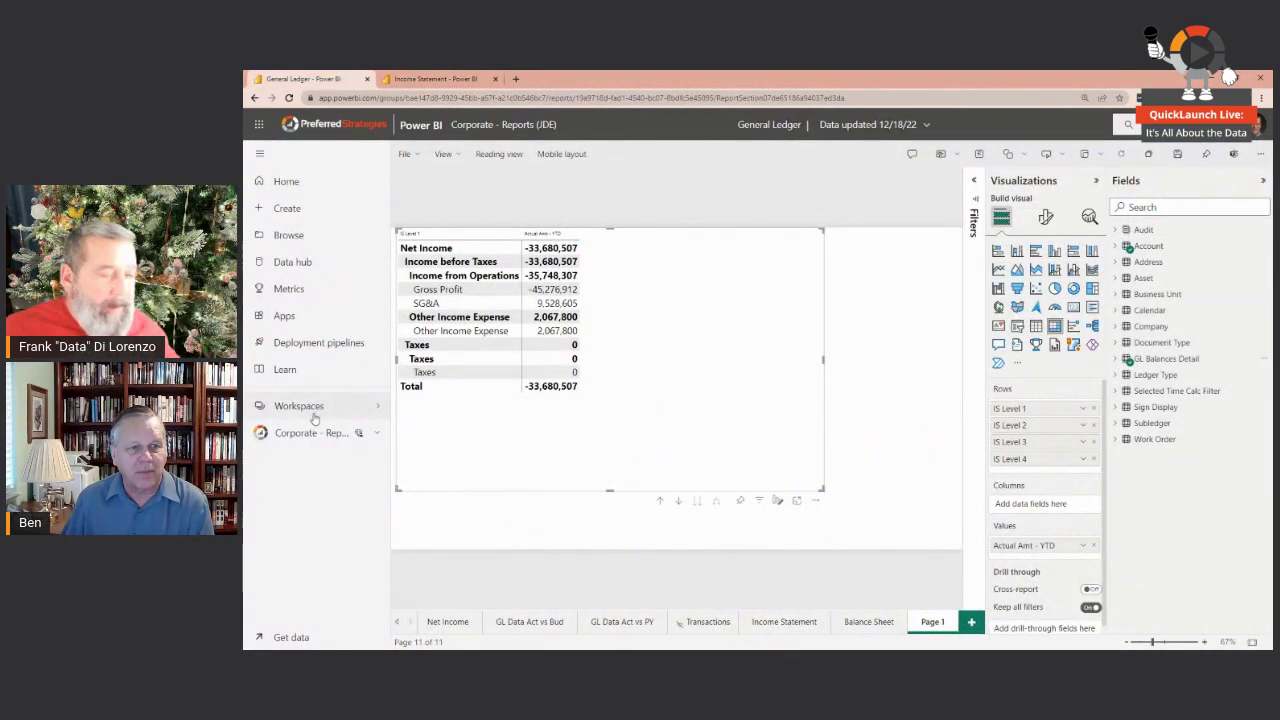
pyautogui.click(358, 433)
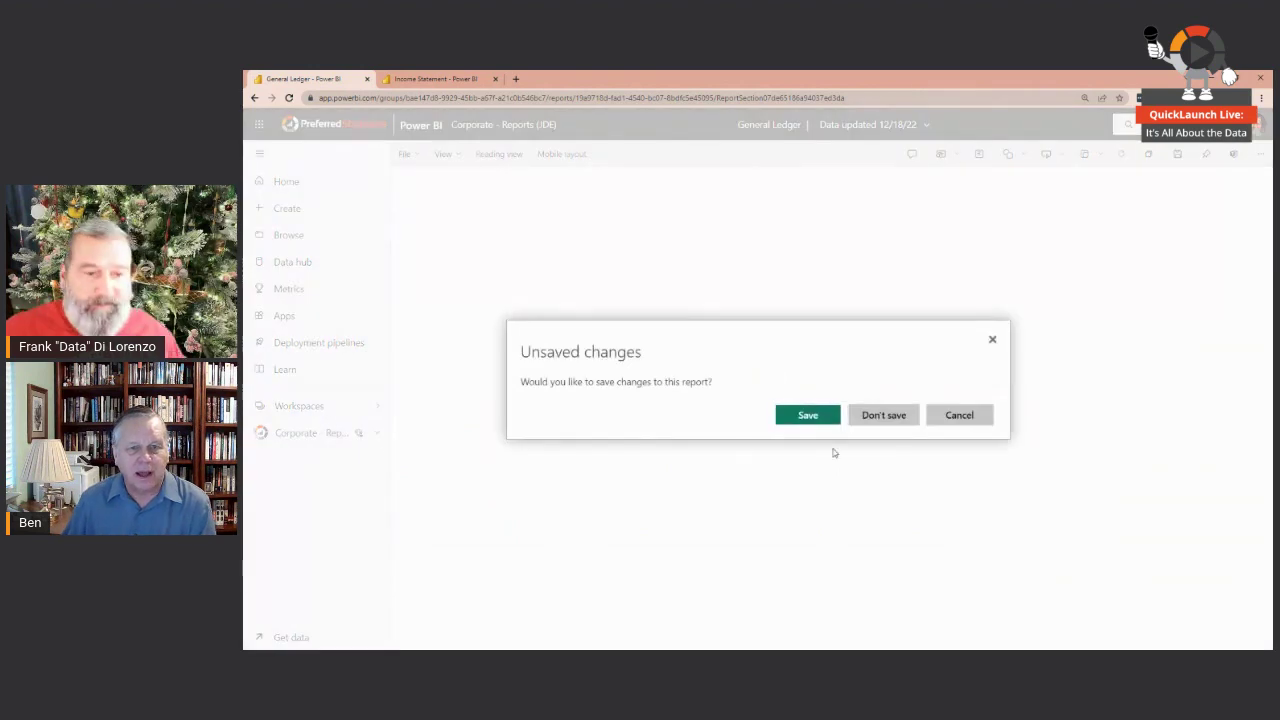
pyautogui.click(875, 422)
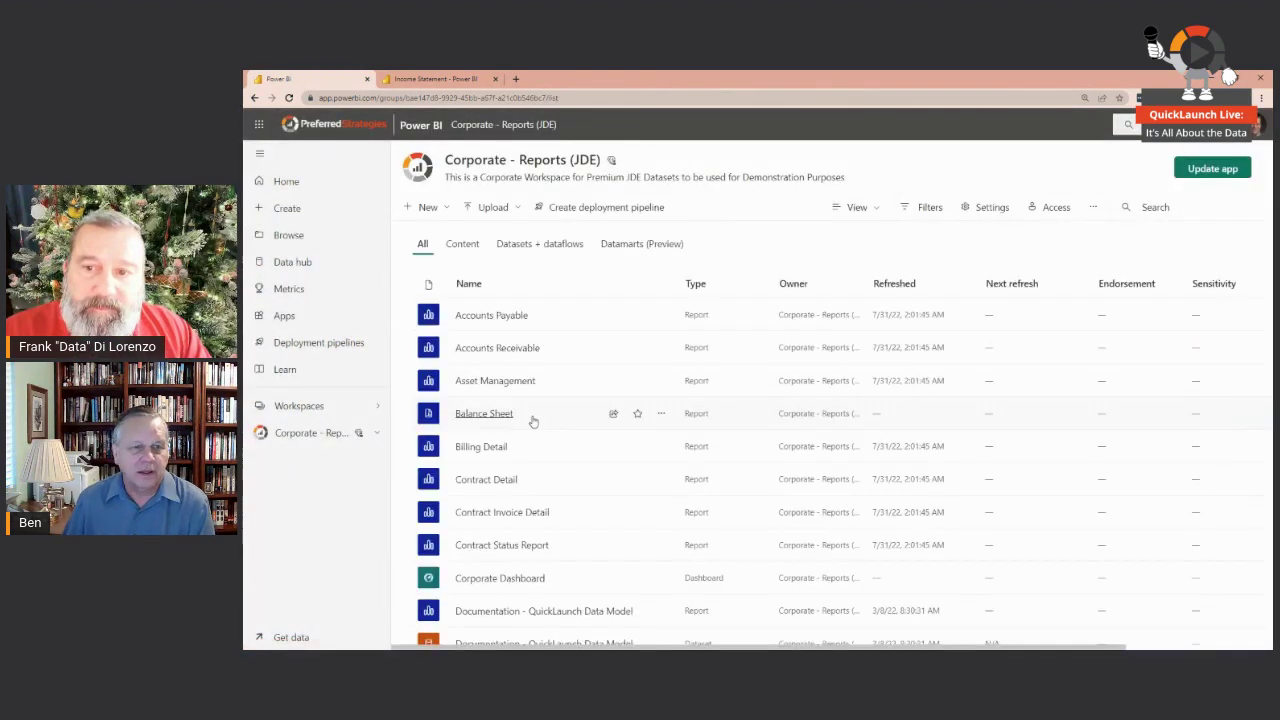
pyautogui.scroll(-5, 540, 428)
pyautogui.scroll(-1, 530, 428)
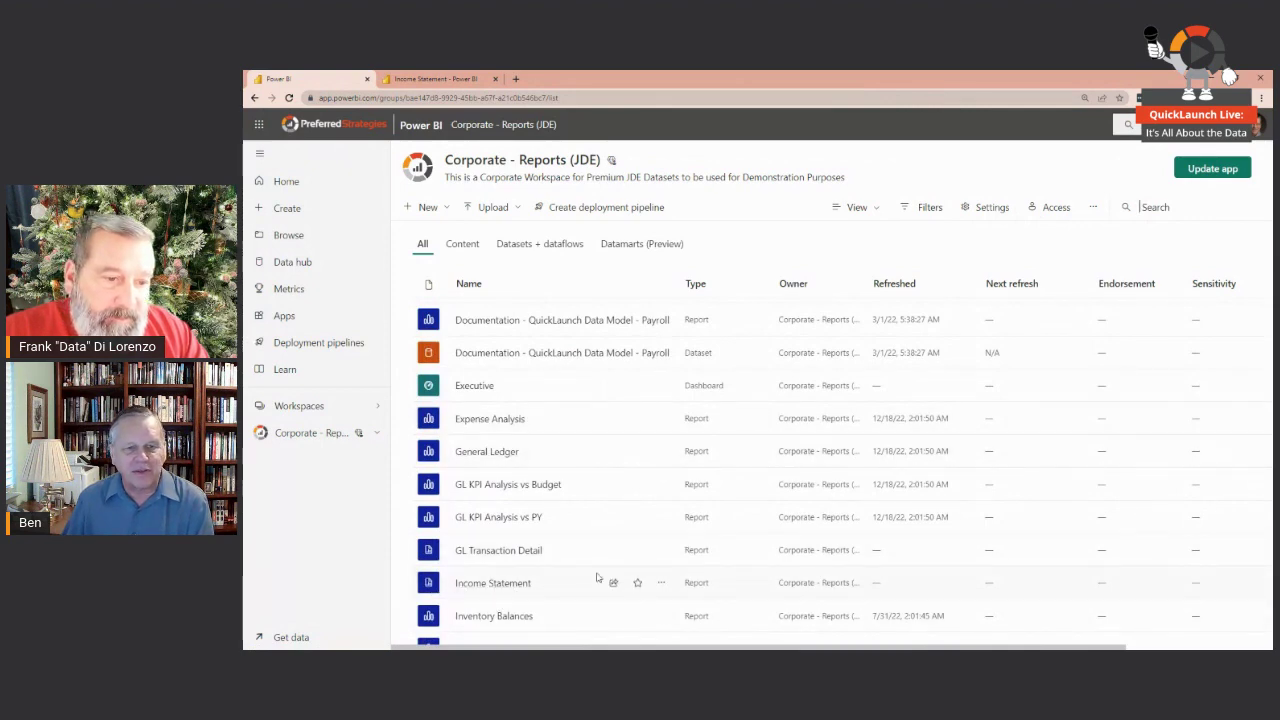
# Show the Income Statement row's More options, including Edit in Power BI Report Builder and Save a copy.
pyautogui.click(661, 583)
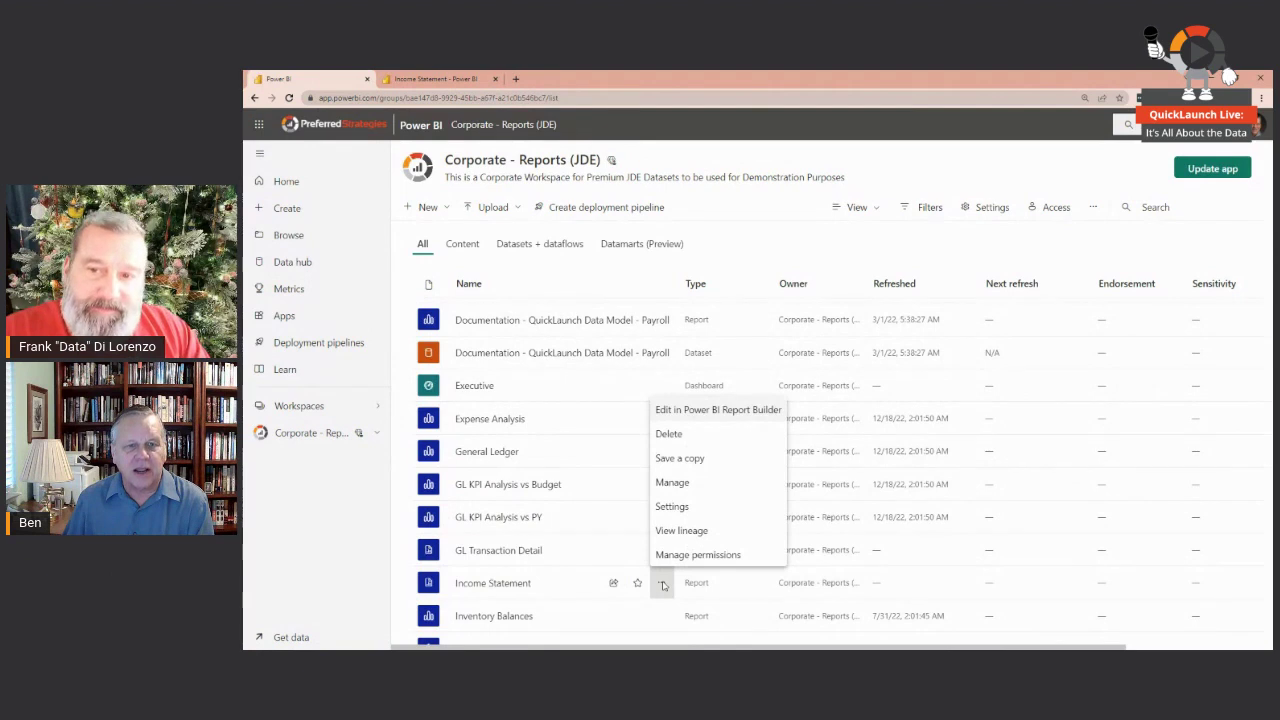